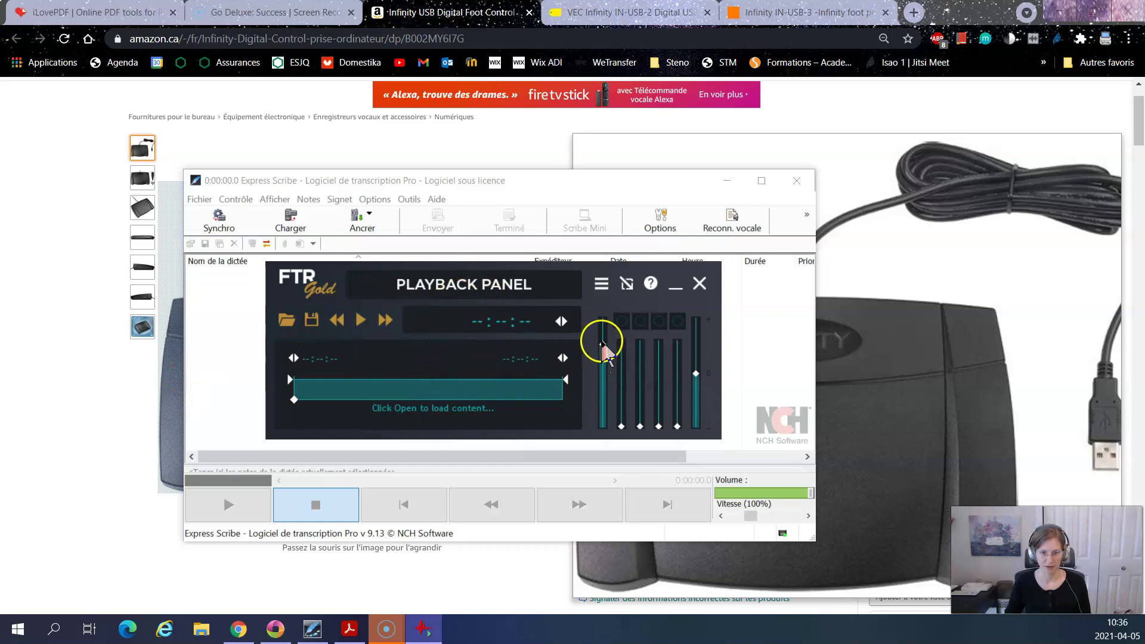
- Close the FTR Gold playback panel and the Express Scribe window
{"action": "left_click_drag", "start_coordinate": [527, 385], "coordinate": [606, 348]}
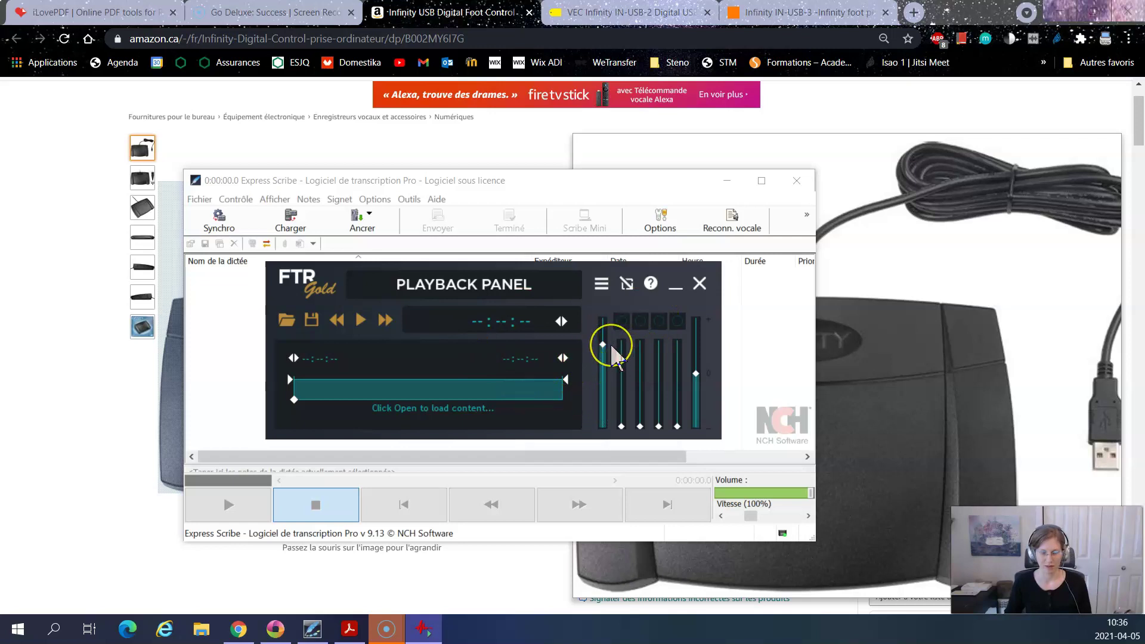
{"action": "left_click", "coordinate": [699, 283]}
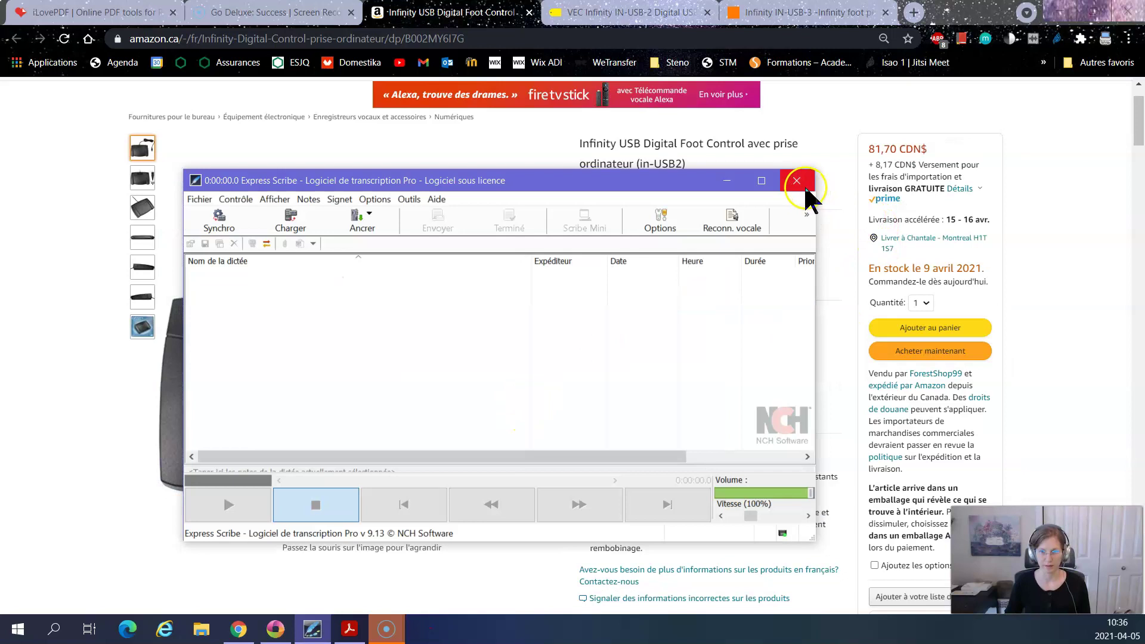
{"action": "left_click", "coordinate": [797, 180]}
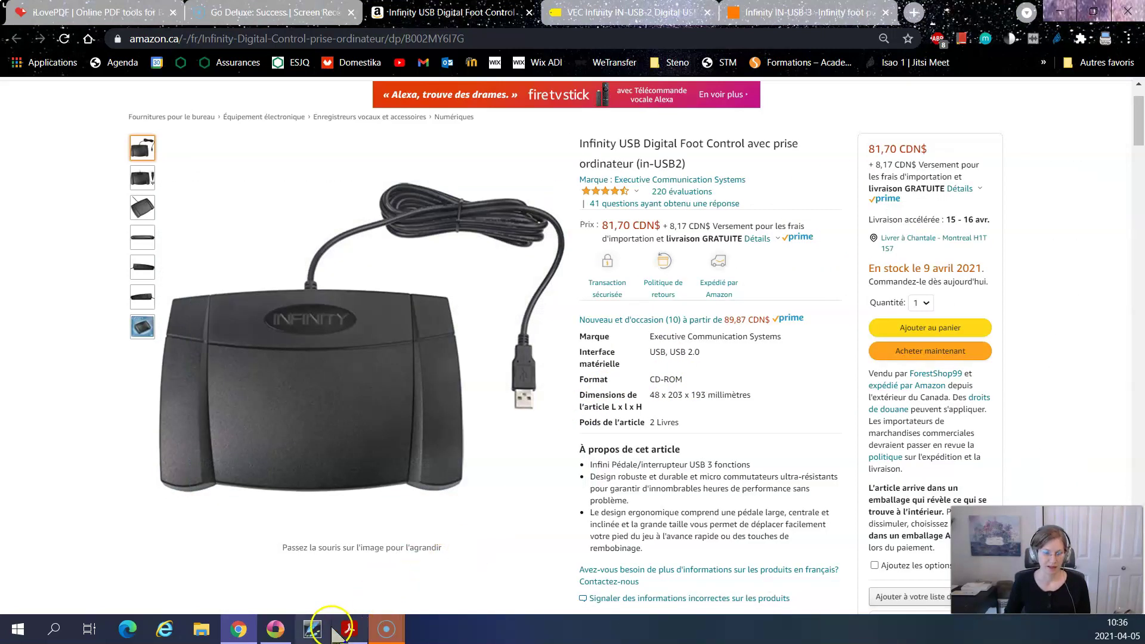
- Switch to Case CATalyst, save and close the Demo transcript, and go up to the user's top-level job list
{"action": "left_click", "coordinate": [276, 629]}
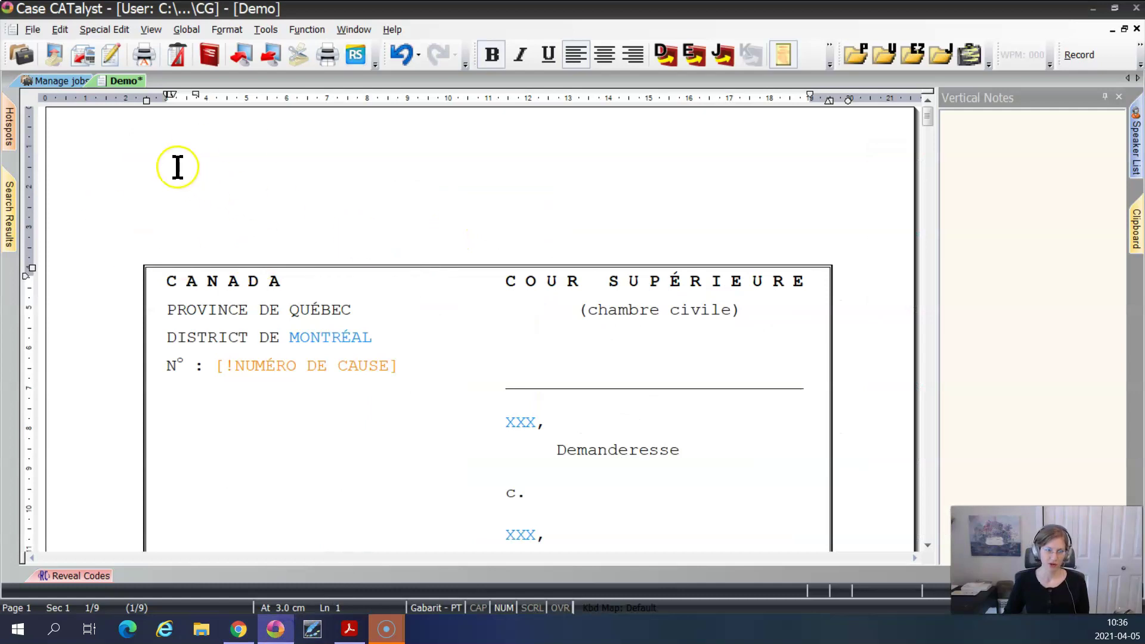
{"action": "right_click", "coordinate": [125, 85]}
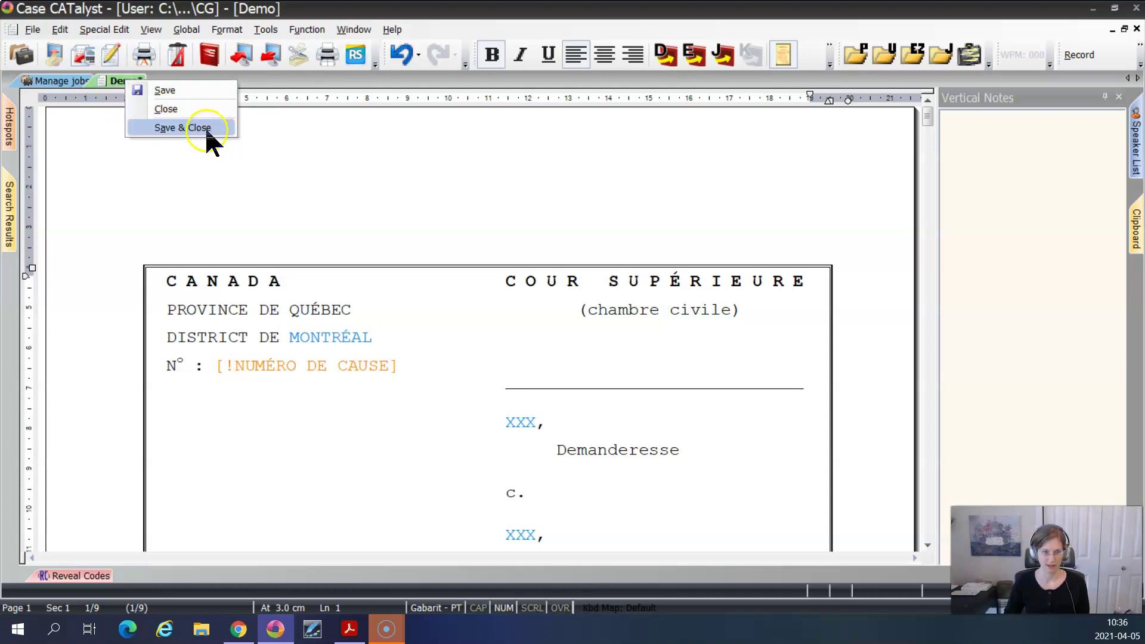
{"action": "left_click", "coordinate": [161, 128]}
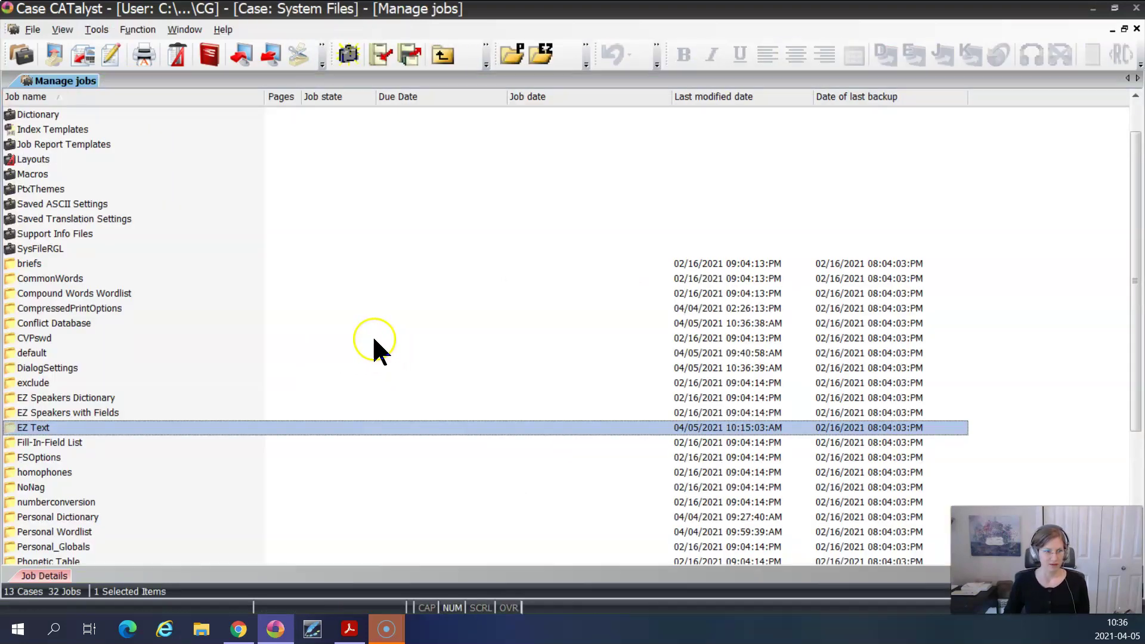
{"action": "left_click", "coordinate": [442, 54]}
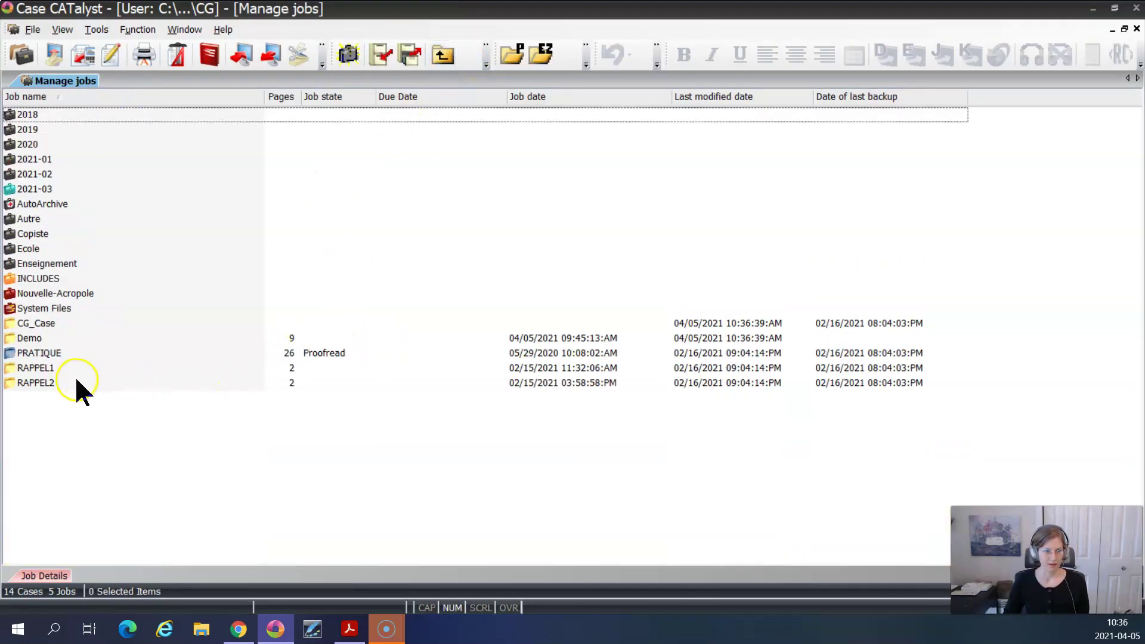
{"action": "left_click", "coordinate": [31, 338]}
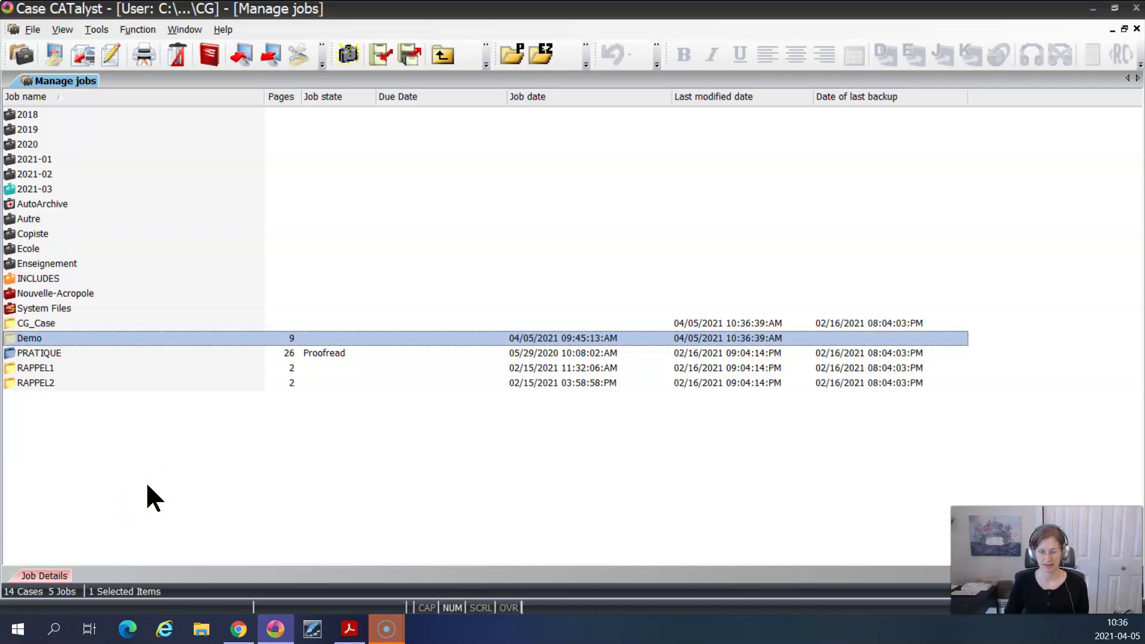
{"action": "right_click", "coordinate": [40, 342]}
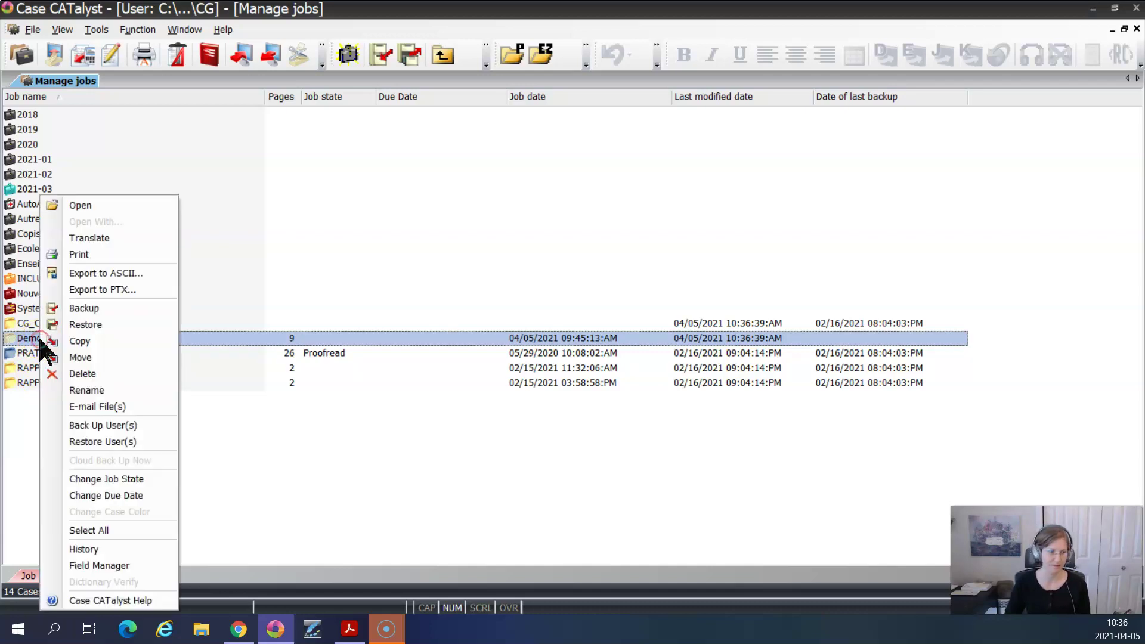
{"action": "left_click", "coordinate": [26, 422]}
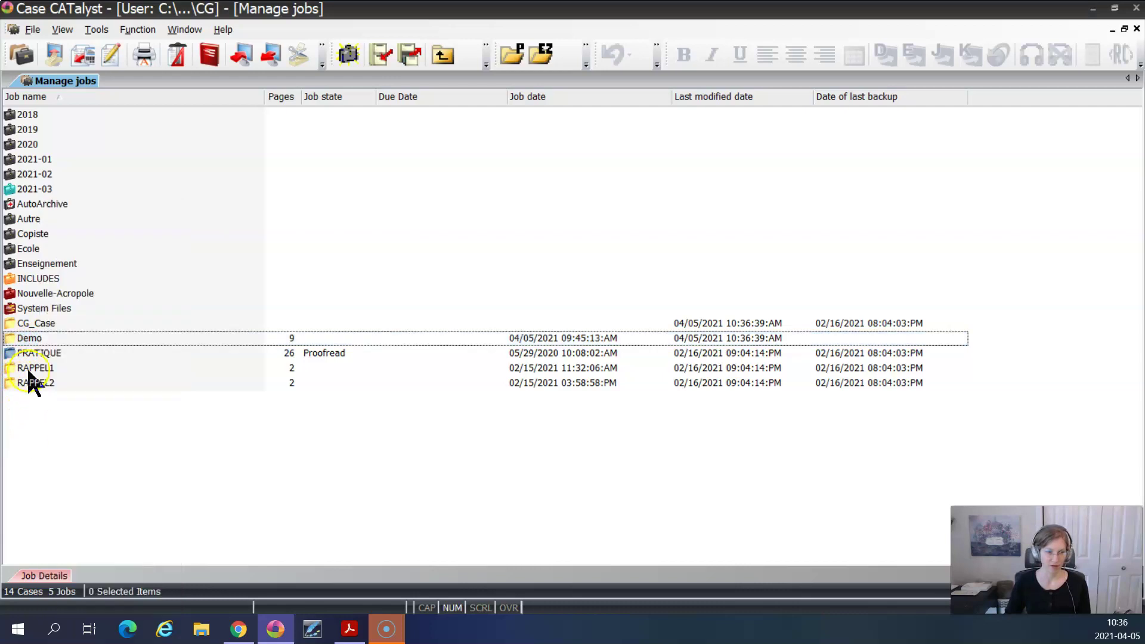
{"action": "right_click", "coordinate": [31, 340]}
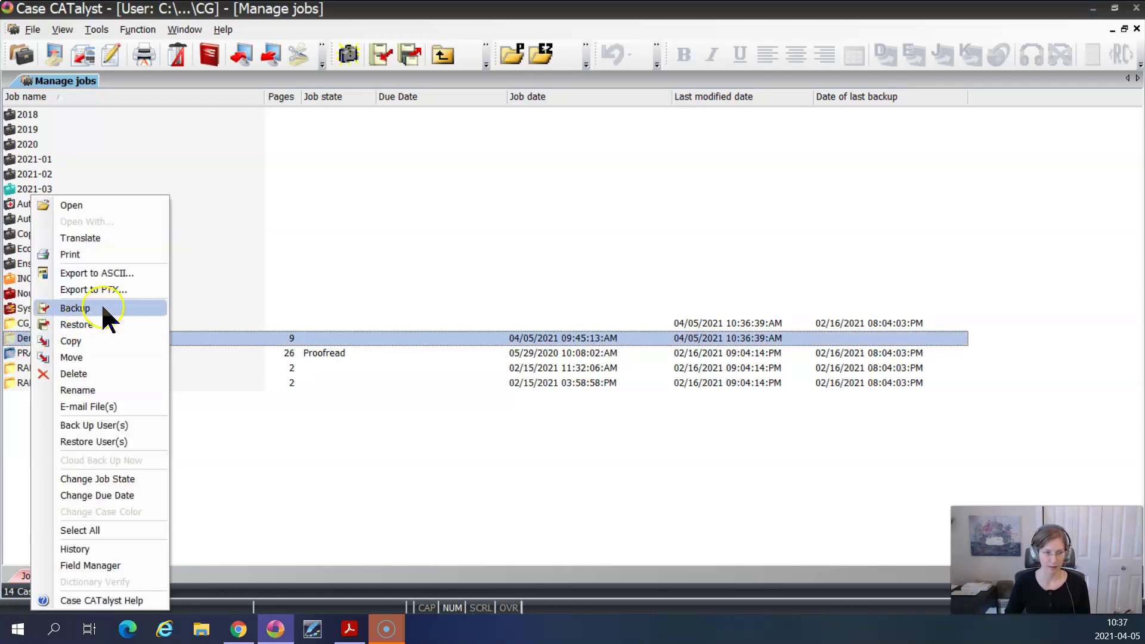
{"action": "left_click", "coordinate": [104, 374]}
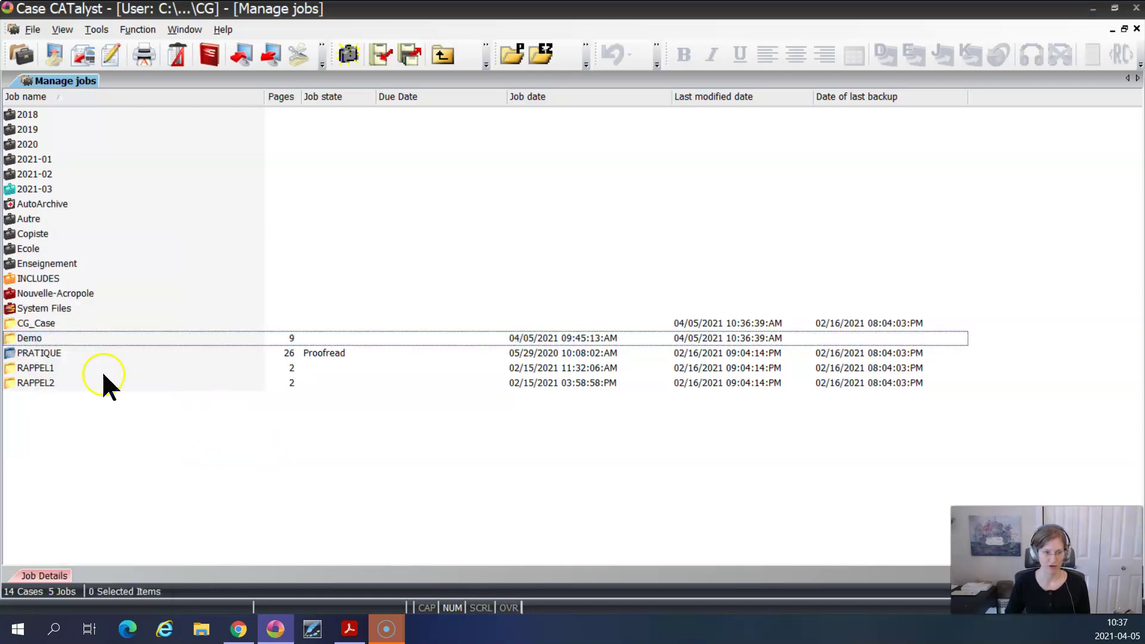
- Back up the Demo job with all subfile types as a zip file named Demo in the 2021 folder under STENO
{"action": "left_click", "coordinate": [28, 343]}
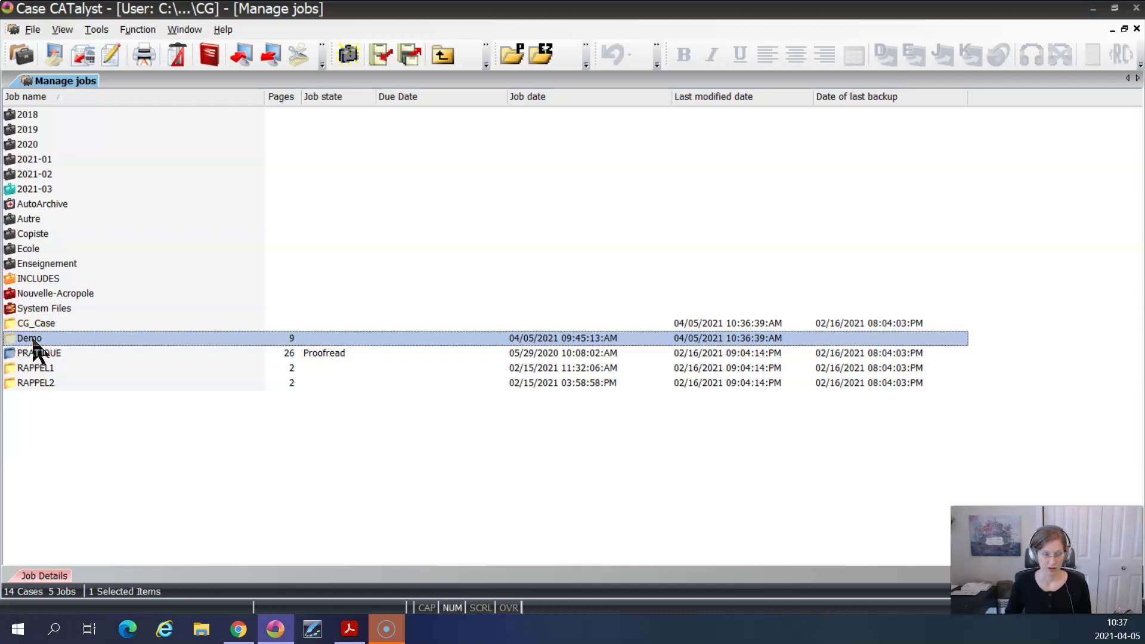
{"action": "right_click", "coordinate": [36, 344]}
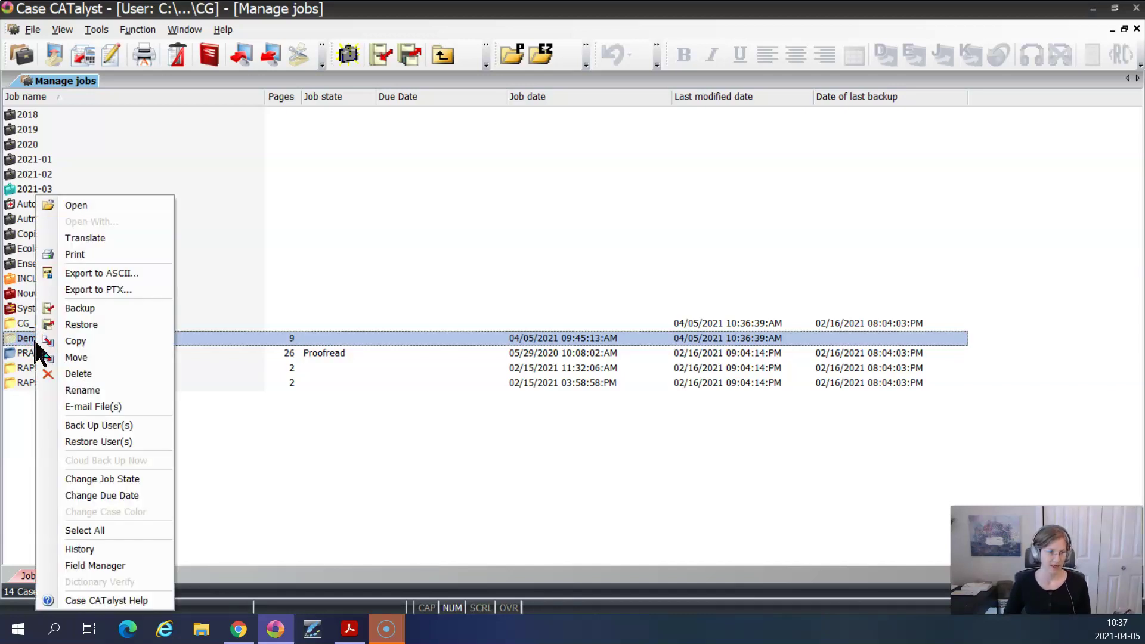
{"action": "left_click", "coordinate": [74, 312]}
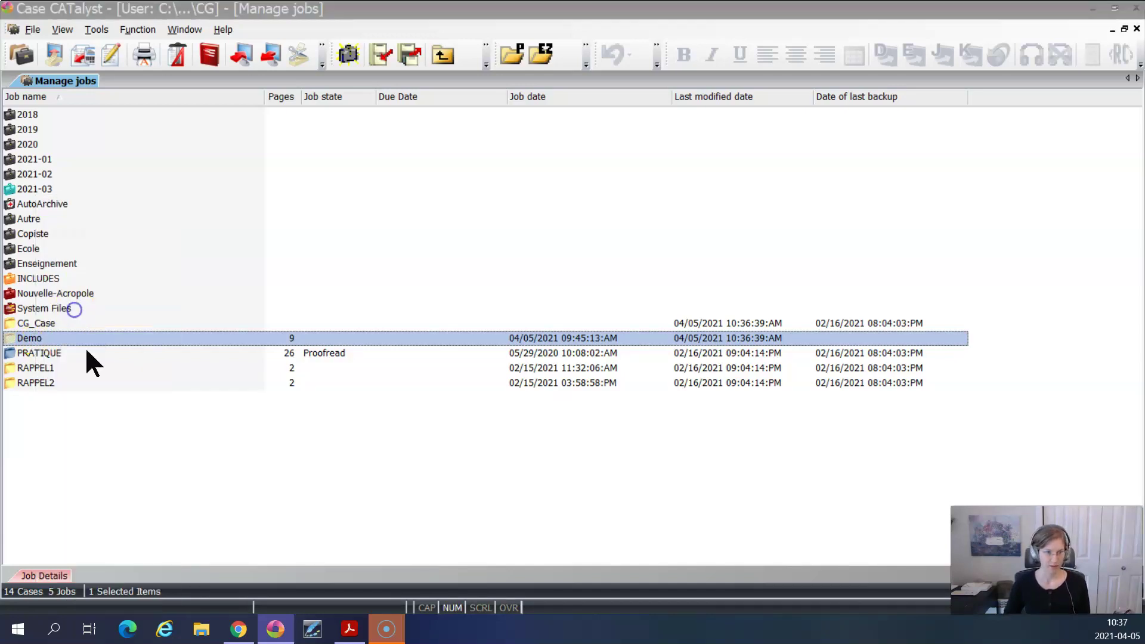
{"action": "left_click_drag", "start_coordinate": [663, 306], "coordinate": [365, 143]}
{"action": "left_click", "coordinate": [537, 337]}
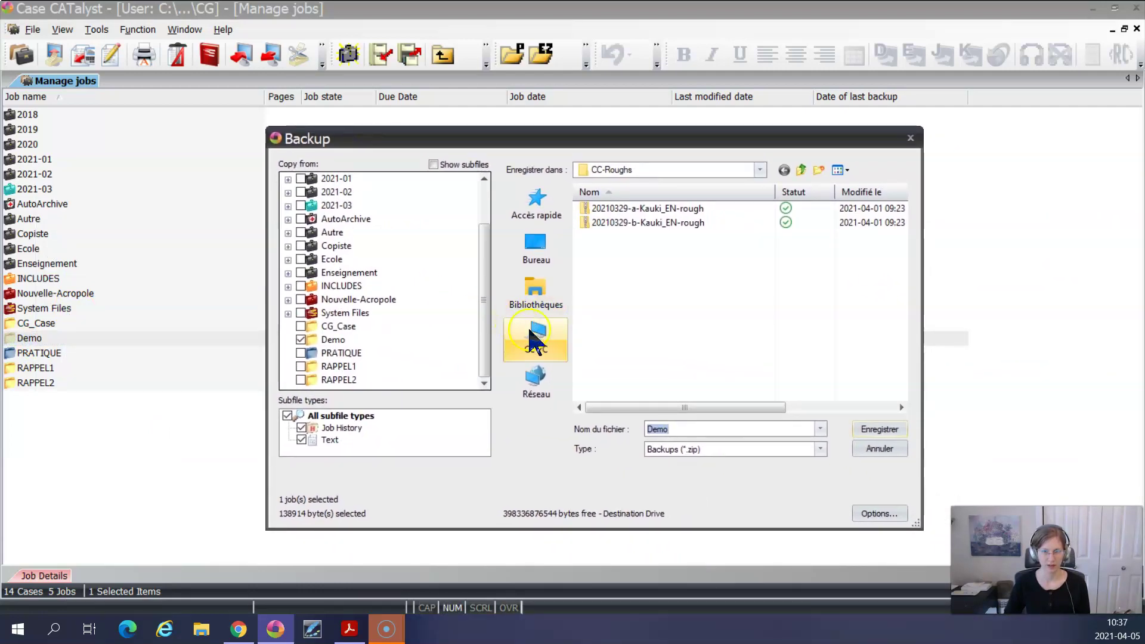
{"action": "left_click", "coordinate": [713, 172]}
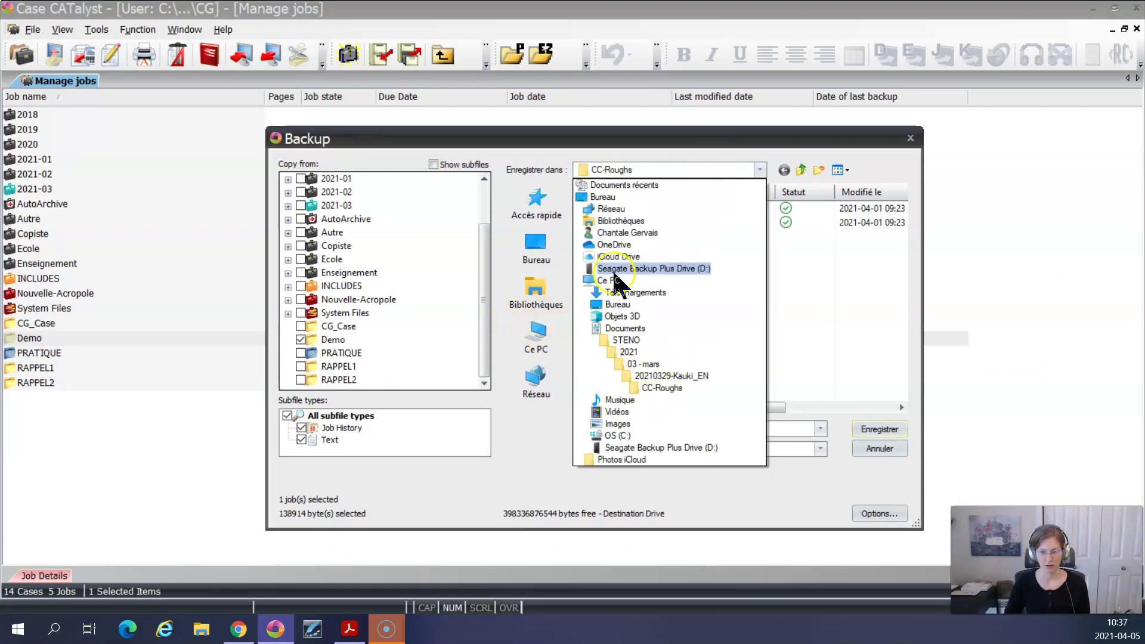
{"action": "left_click", "coordinate": [632, 352]}
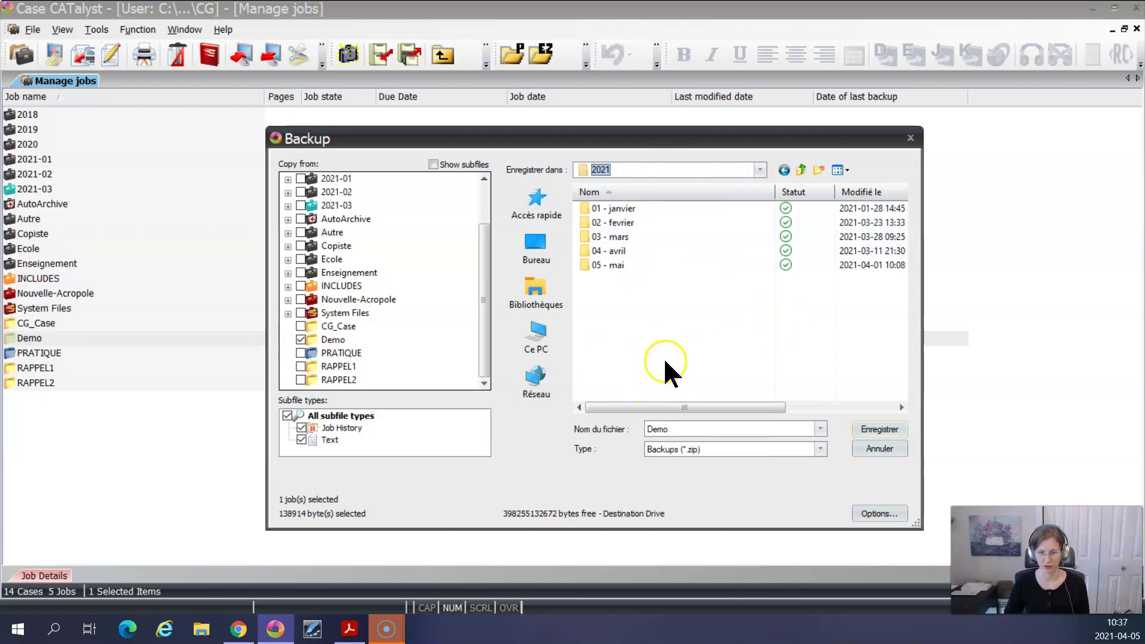
{"action": "left_click", "coordinate": [693, 429]}
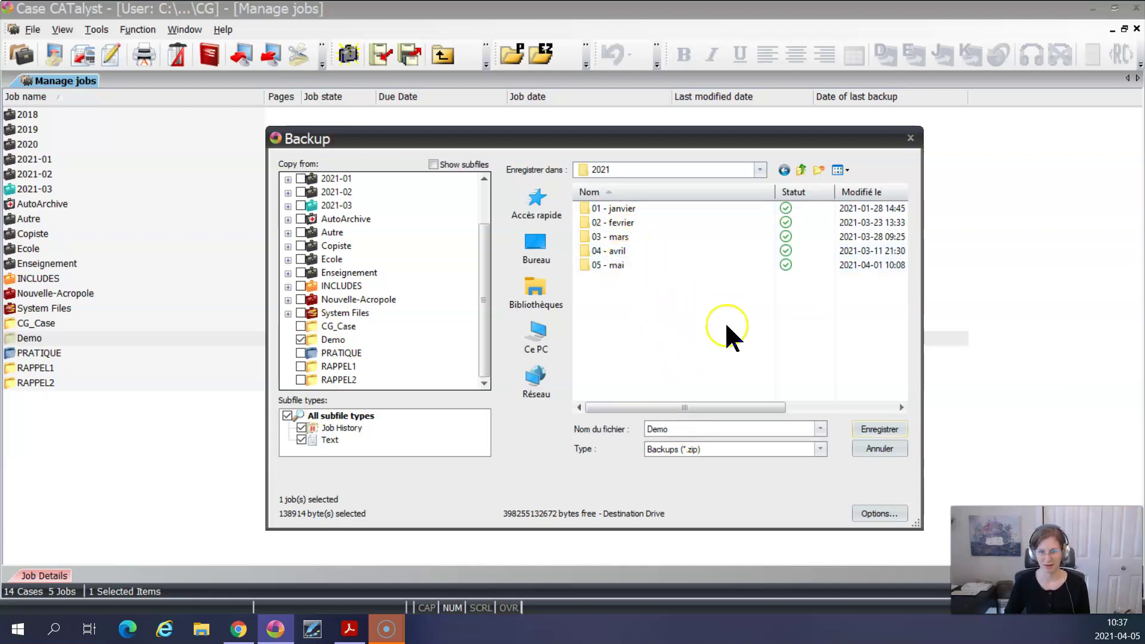
{"action": "left_click", "coordinate": [720, 429]}
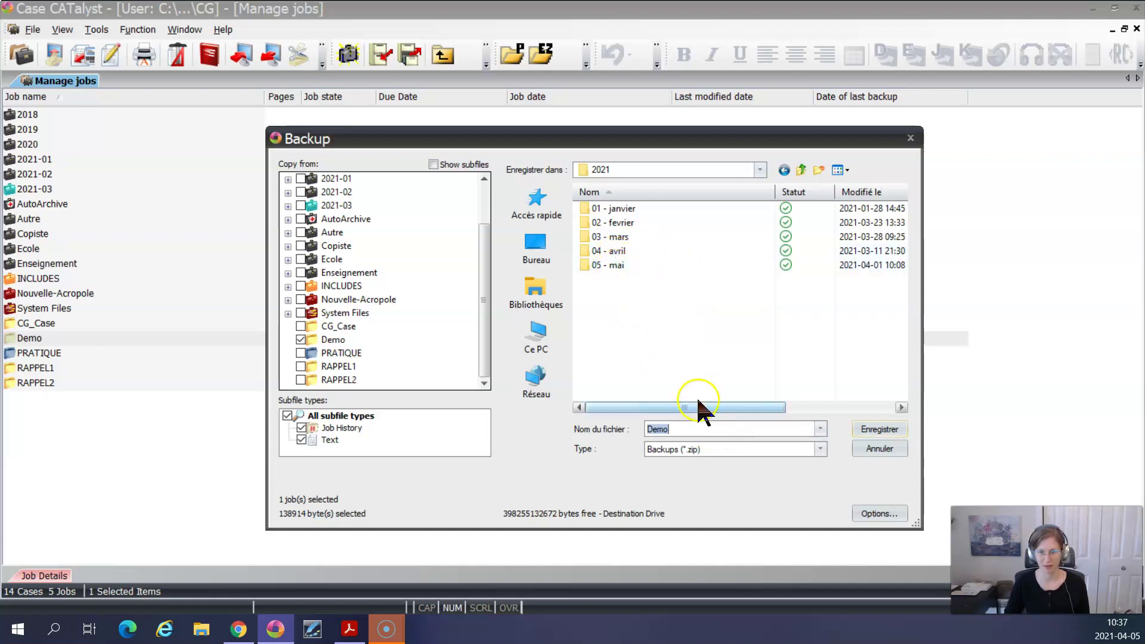
{"action": "left_click", "coordinate": [880, 429]}
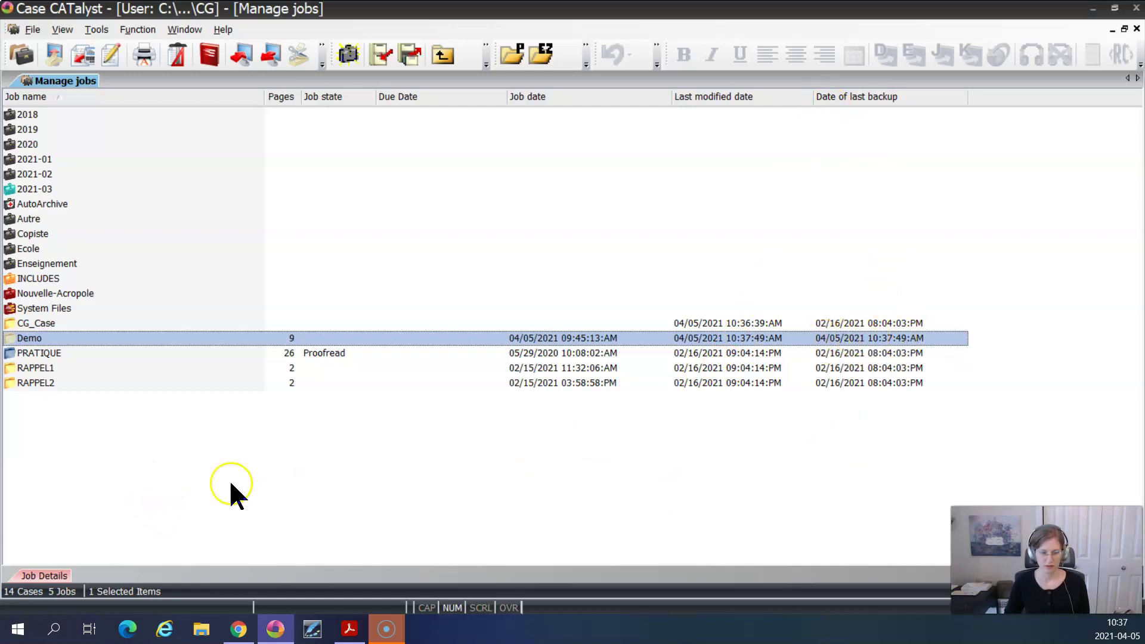
- Switch to File Explorer and check the Demo backup in the 2021 folder under STENO
{"action": "left_click", "coordinate": [202, 629]}
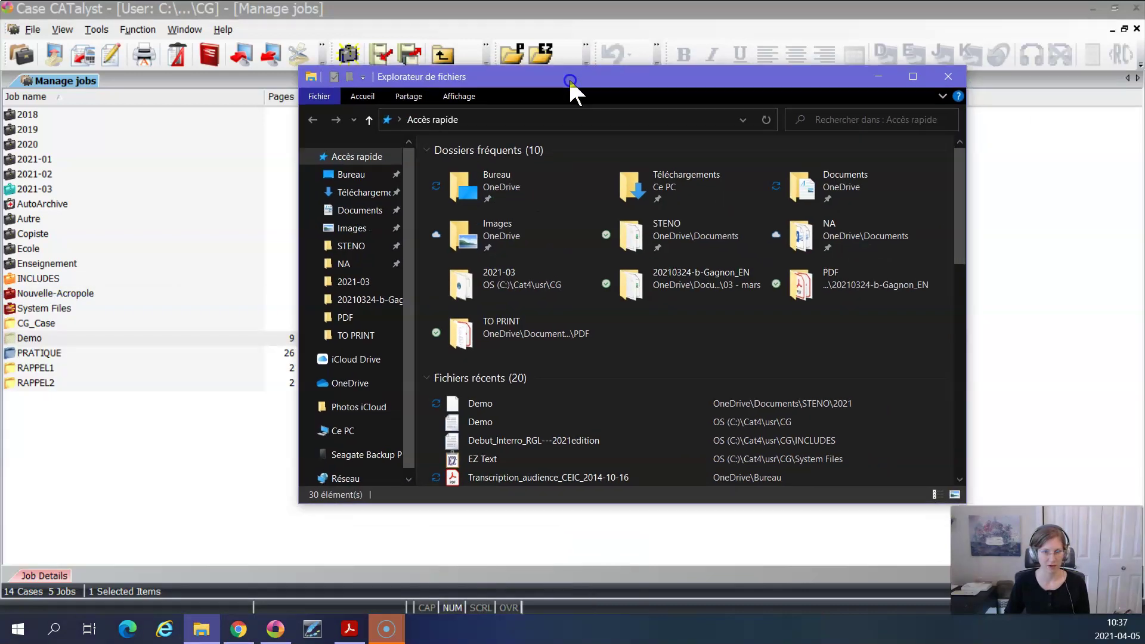
{"action": "left_click", "coordinate": [340, 244]}
{"action": "left_click", "coordinate": [460, 181]}
{"action": "double_click", "coordinate": [459, 181]}
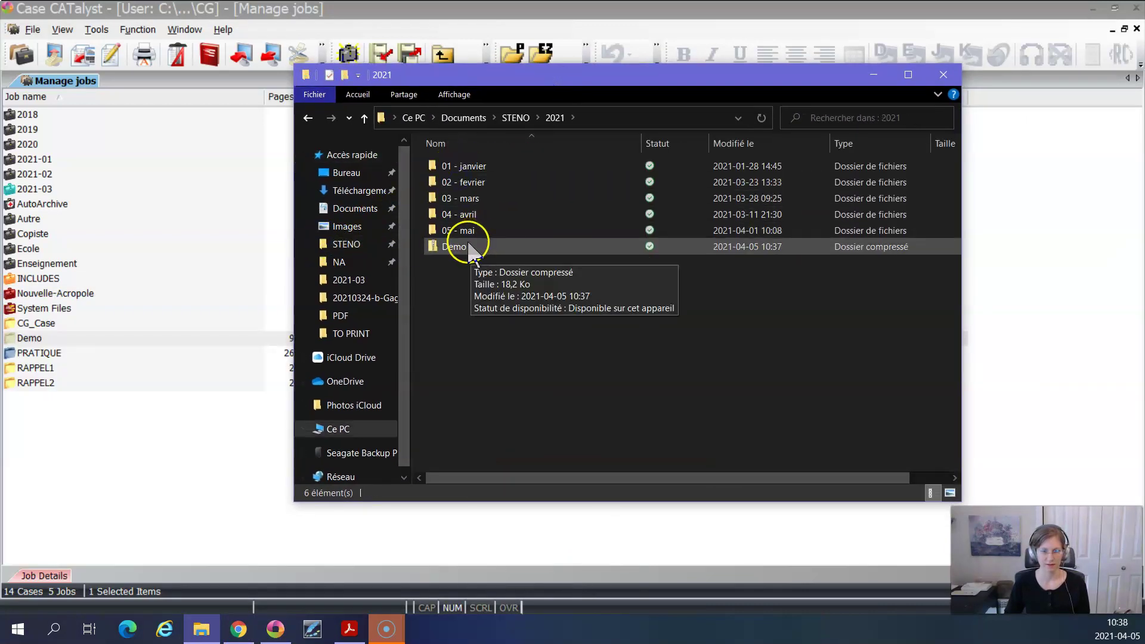
{"action": "left_click_drag", "start_coordinate": [561, 75], "coordinate": [544, 63]}
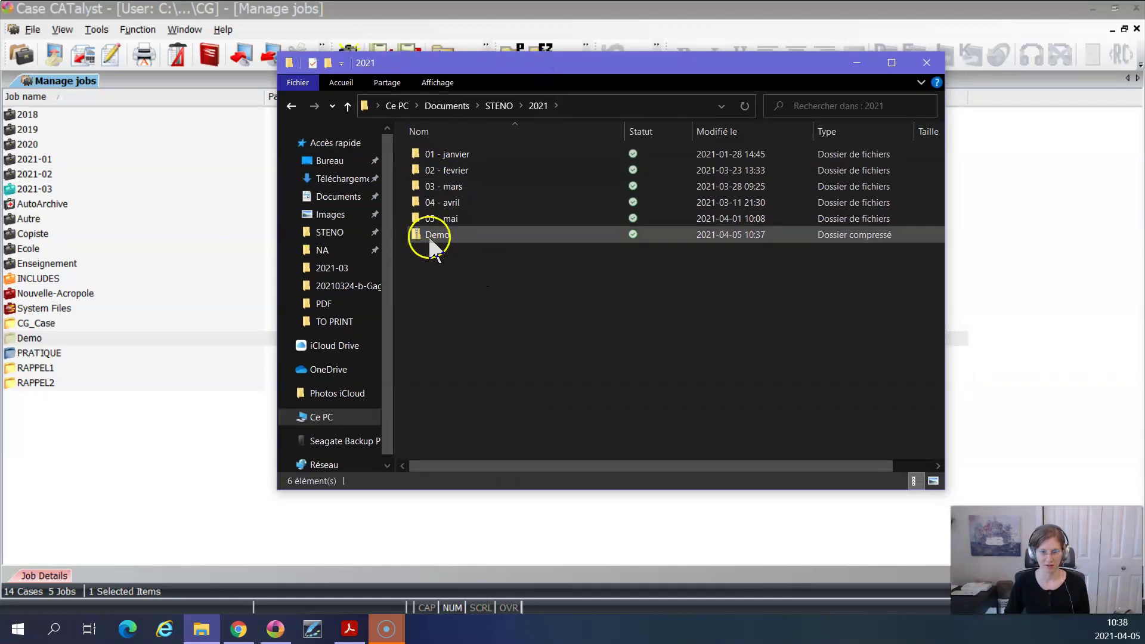
- Return to Case CATalyst and delete the Demo job from the job list, sending its files to the Recycle Bin
{"action": "left_click", "coordinate": [148, 489]}
{"action": "left_click", "coordinate": [36, 337]}
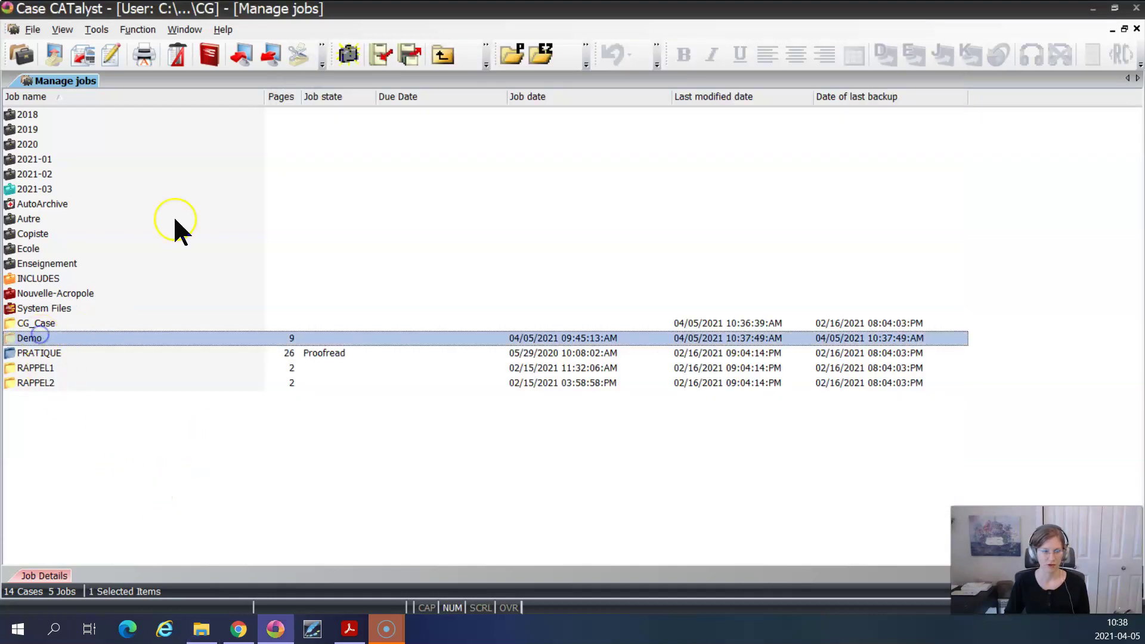
{"action": "key", "text": "Delete"}
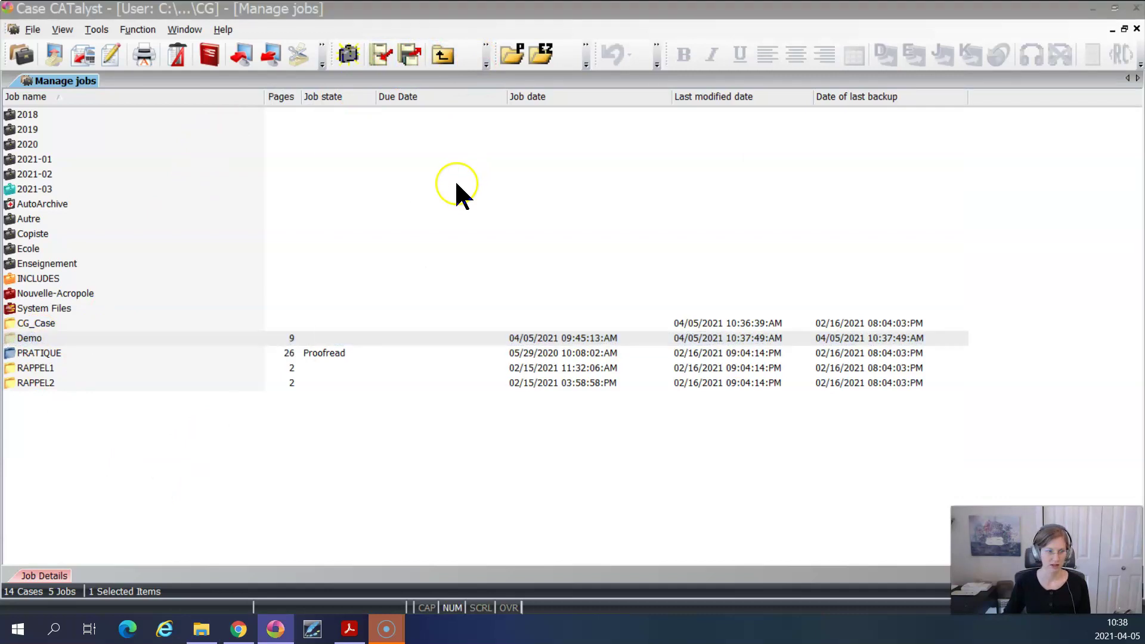
{"action": "left_click", "coordinate": [485, 479]}
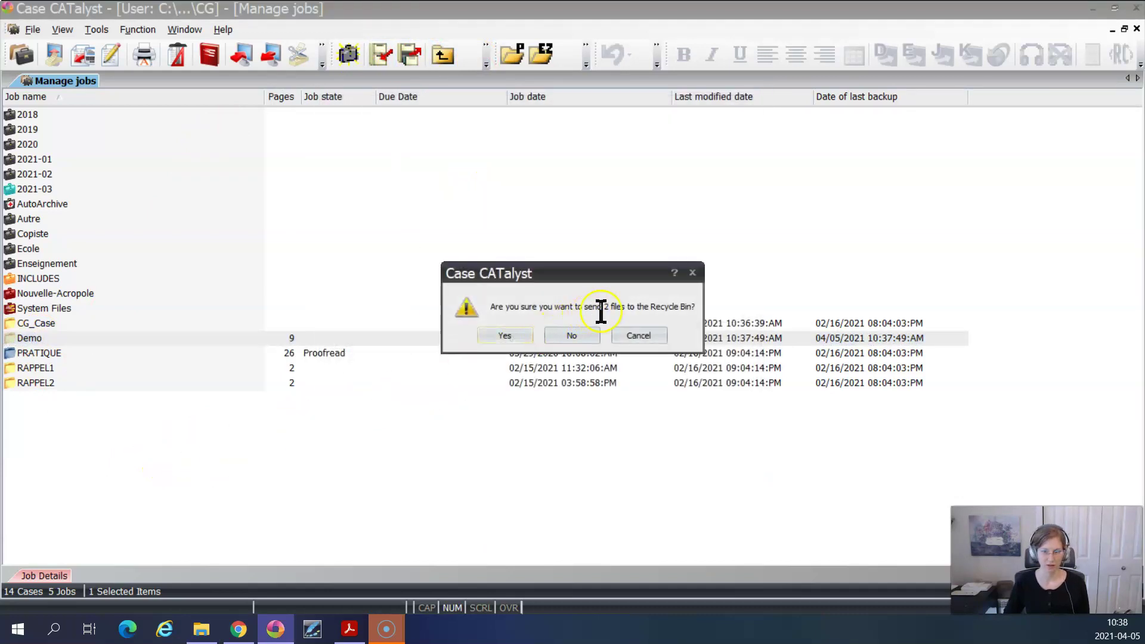
{"action": "left_click", "coordinate": [507, 337]}
{"action": "left_click", "coordinate": [178, 444]}
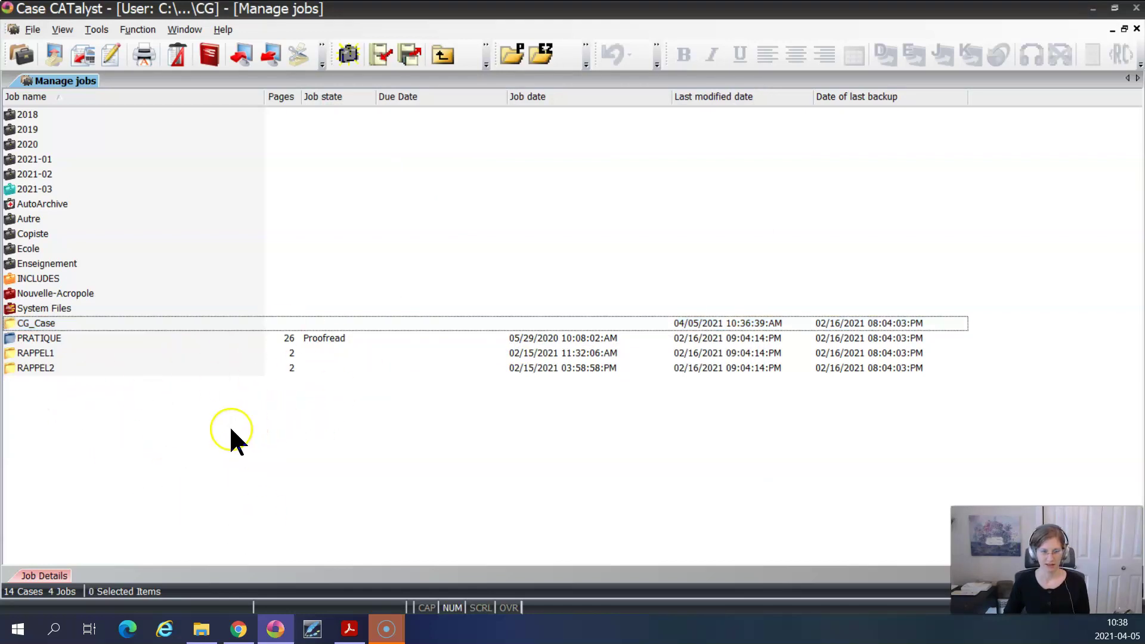
- Start a restore and load the Demo zip backup from the 2021 folder under STENO
{"action": "right_click", "coordinate": [134, 411]}
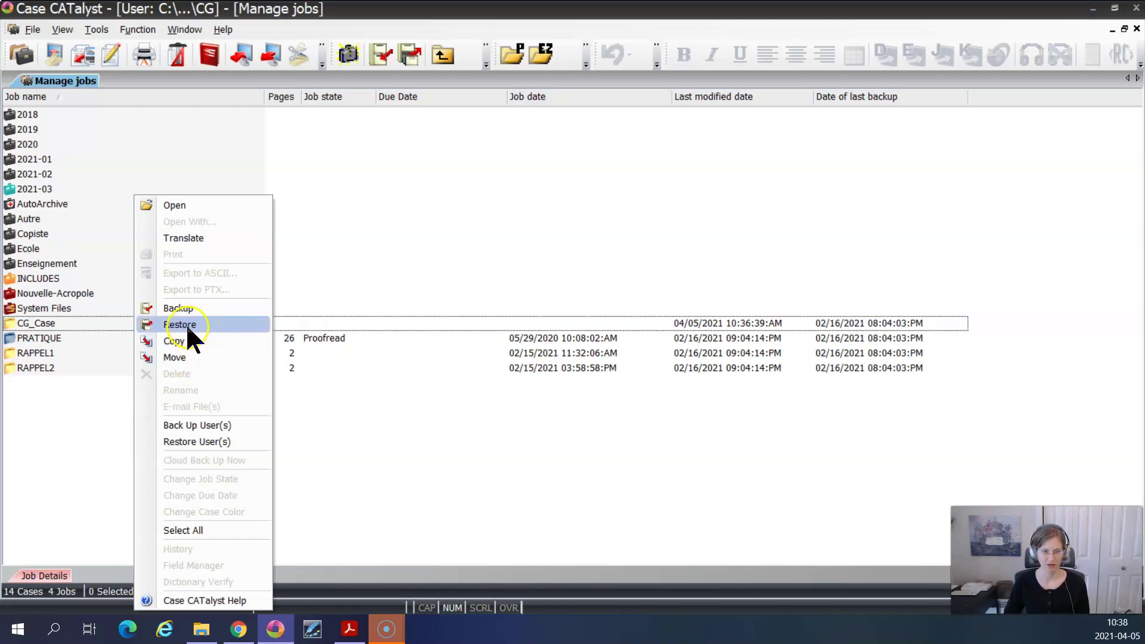
{"action": "left_click", "coordinate": [179, 325]}
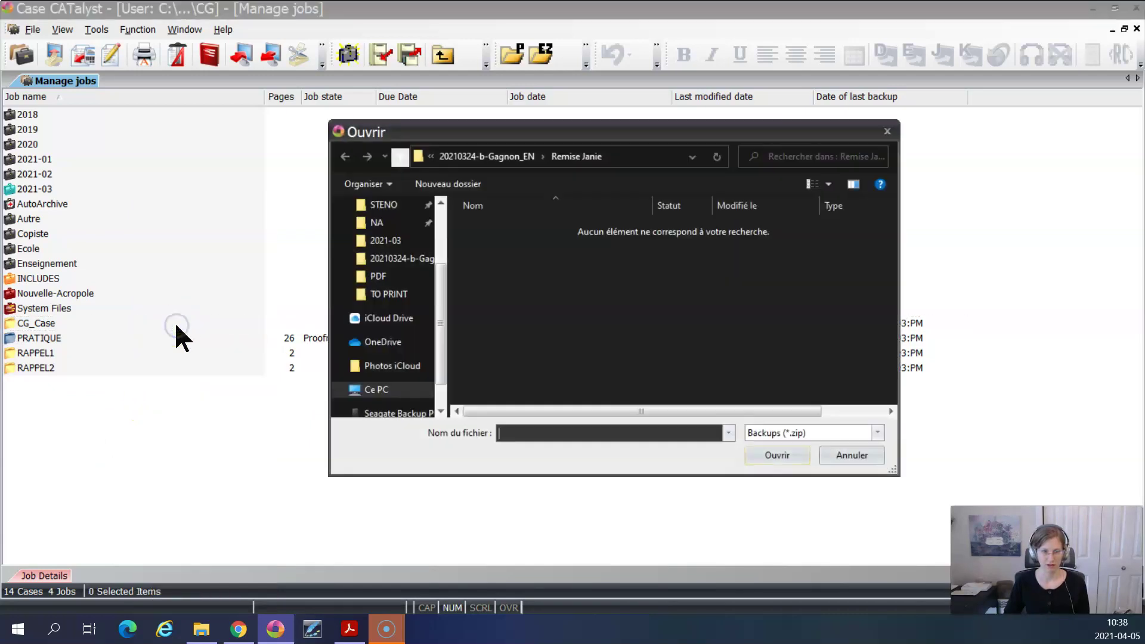
{"action": "left_click", "coordinate": [382, 206]}
{"action": "double_click", "coordinate": [487, 228]}
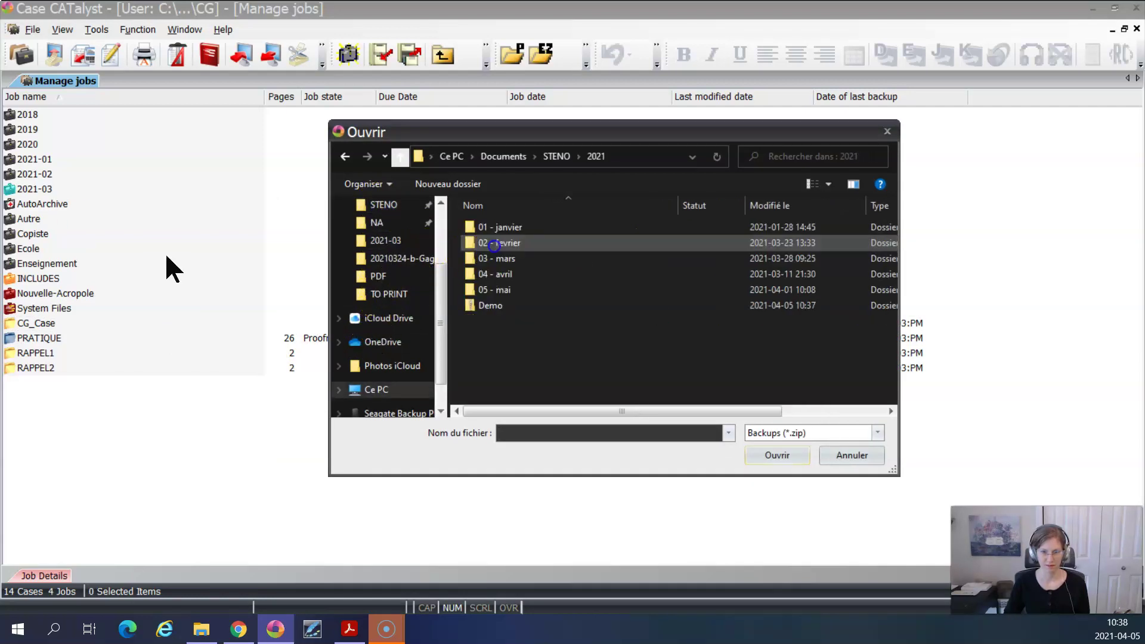
{"action": "left_click", "coordinate": [486, 305]}
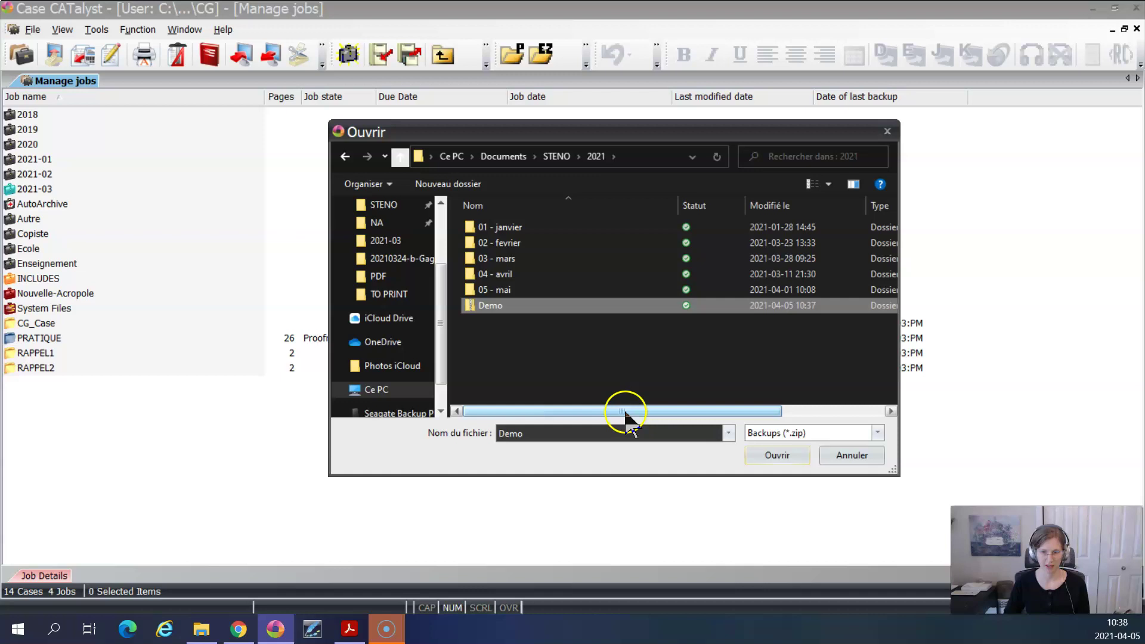
{"action": "left_click", "coordinate": [797, 461]}
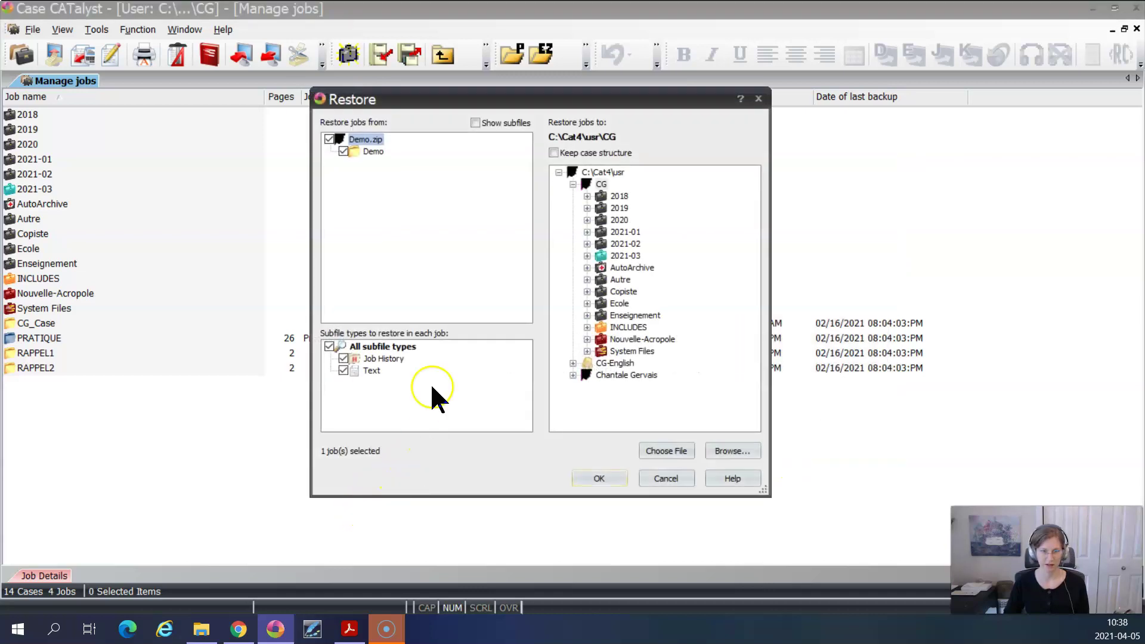
- Restore the Demo job from the zip backup, with all subfile types, to the main CG user folder
{"action": "left_click", "coordinate": [343, 150]}
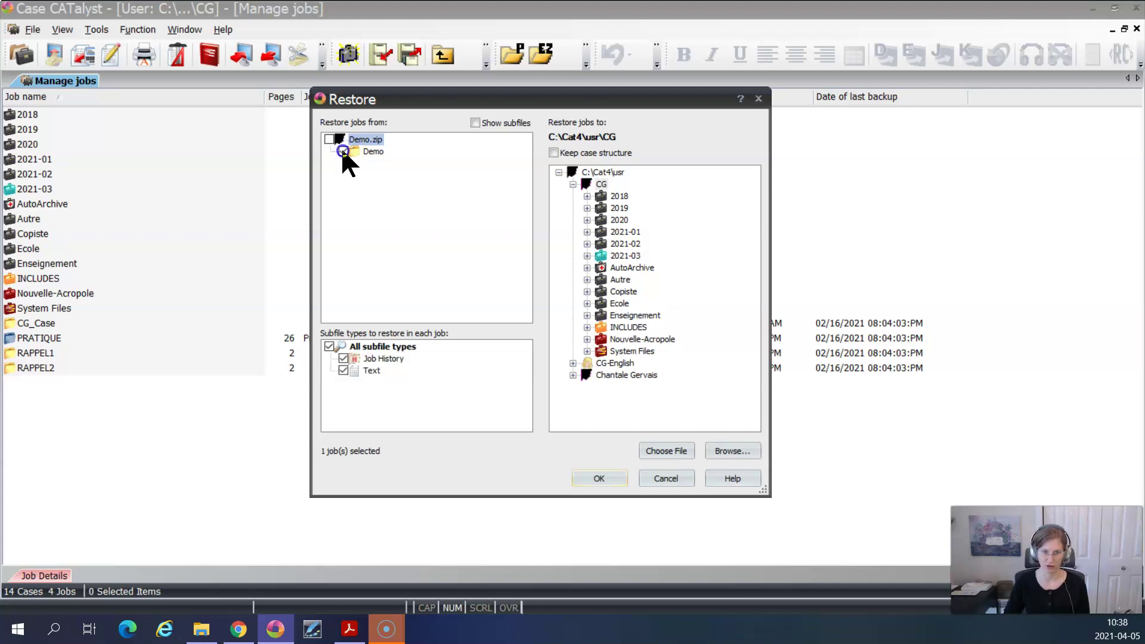
{"action": "left_click", "coordinate": [34, 172]}
{"action": "left_click", "coordinate": [329, 139]}
{"action": "left_click", "coordinate": [329, 140]}
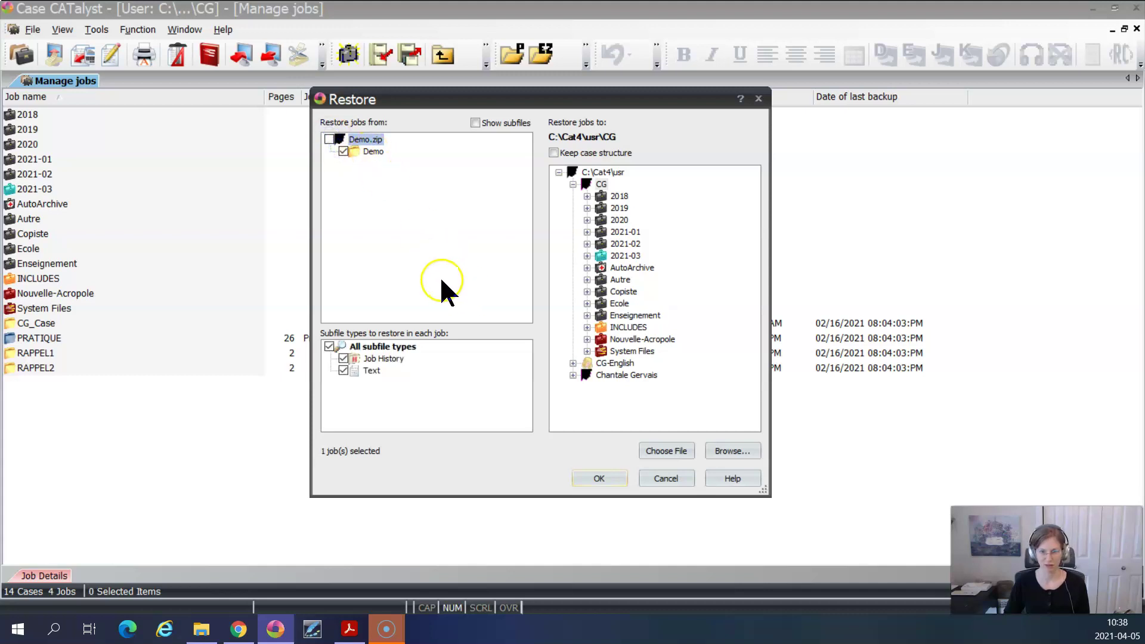
{"action": "left_click", "coordinate": [620, 255]}
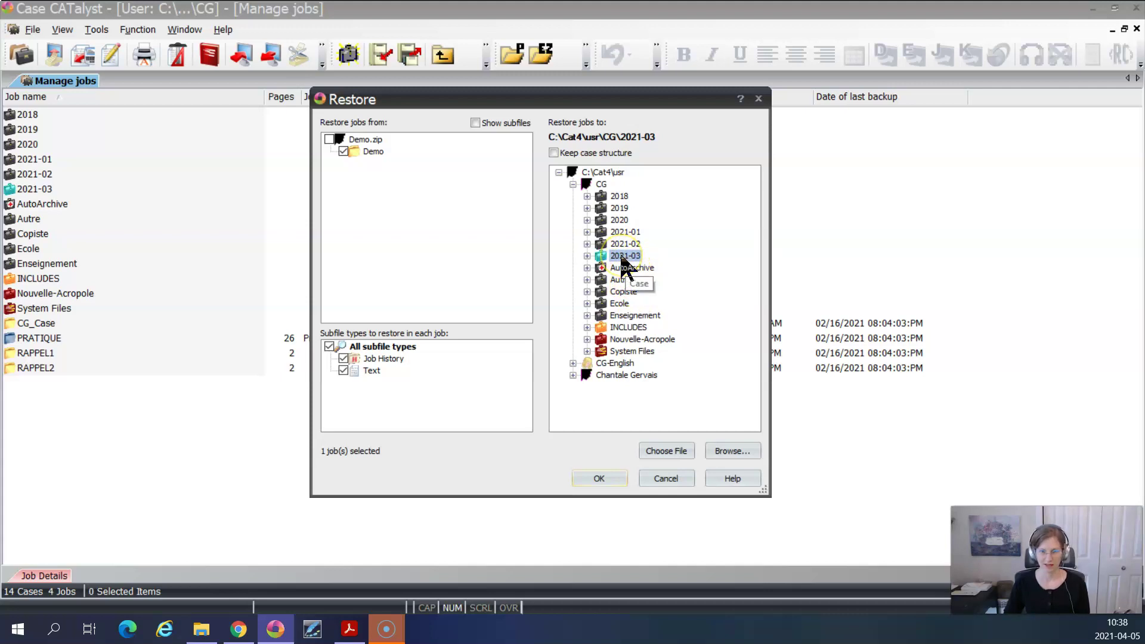
{"action": "left_click", "coordinate": [601, 185]}
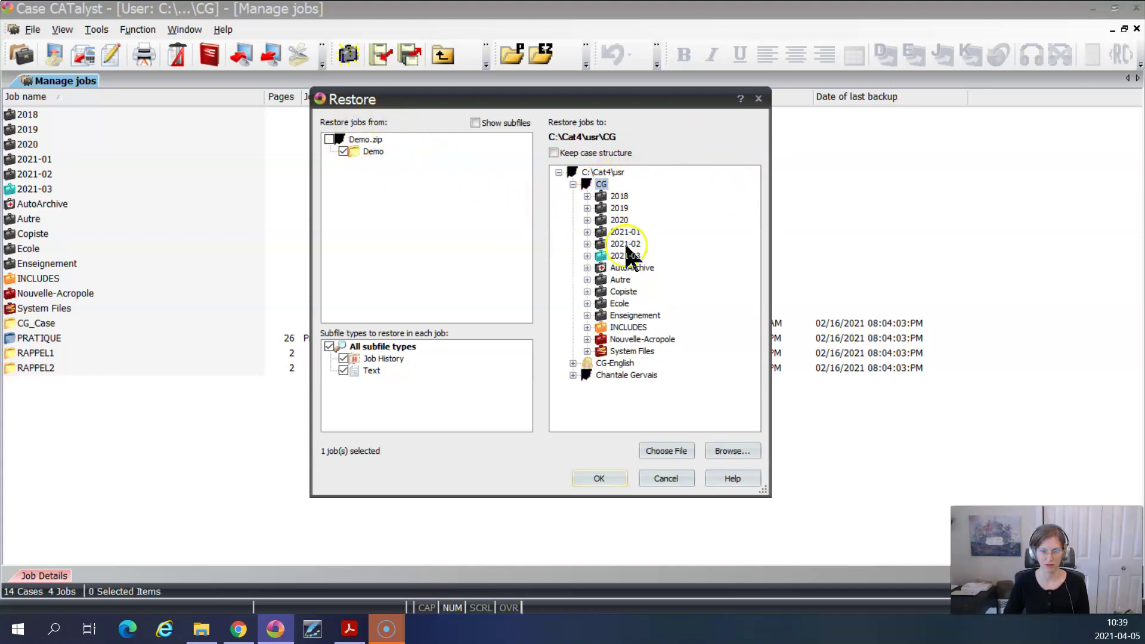
{"action": "left_click", "coordinate": [600, 479]}
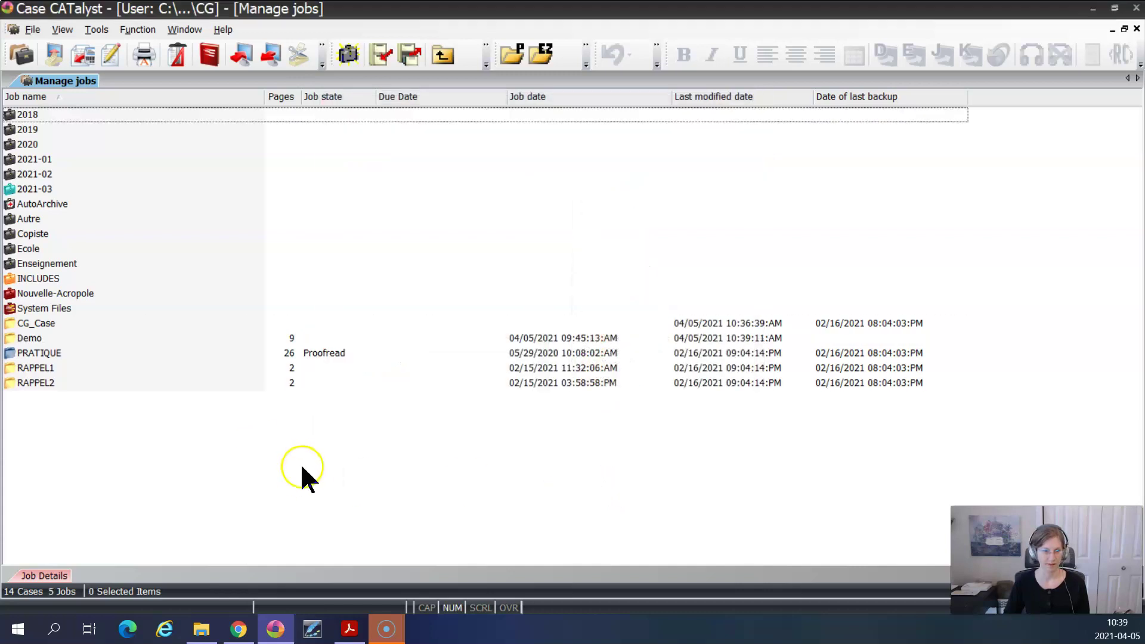
- Open the restored Demo job from the job list to check its text
{"action": "left_click", "coordinate": [40, 338]}
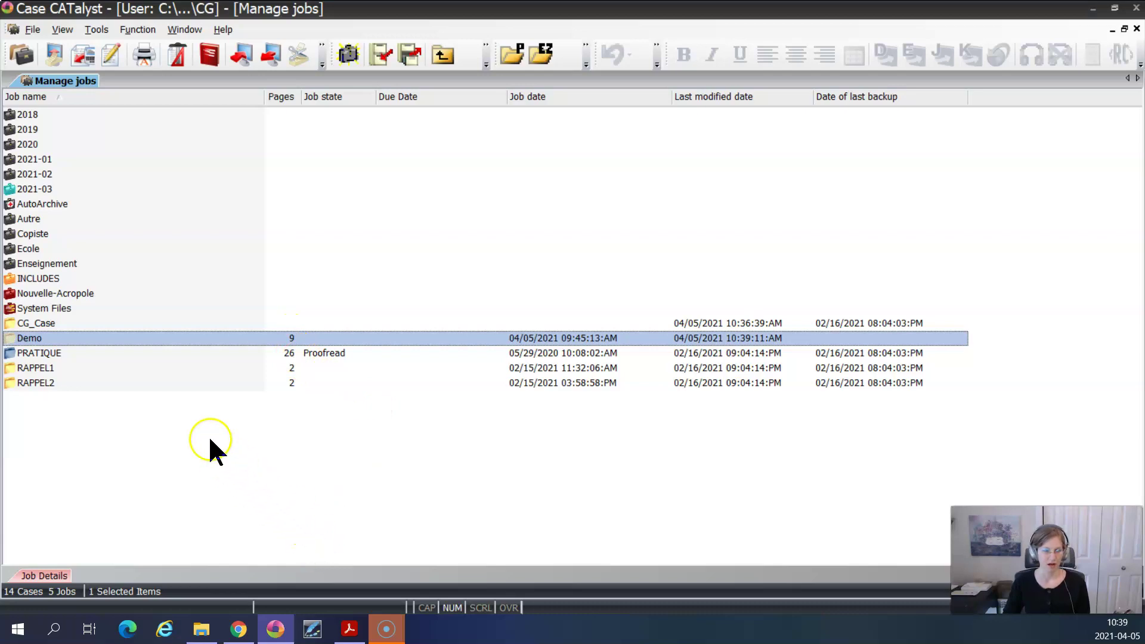
{"action": "double_click", "coordinate": [77, 339]}
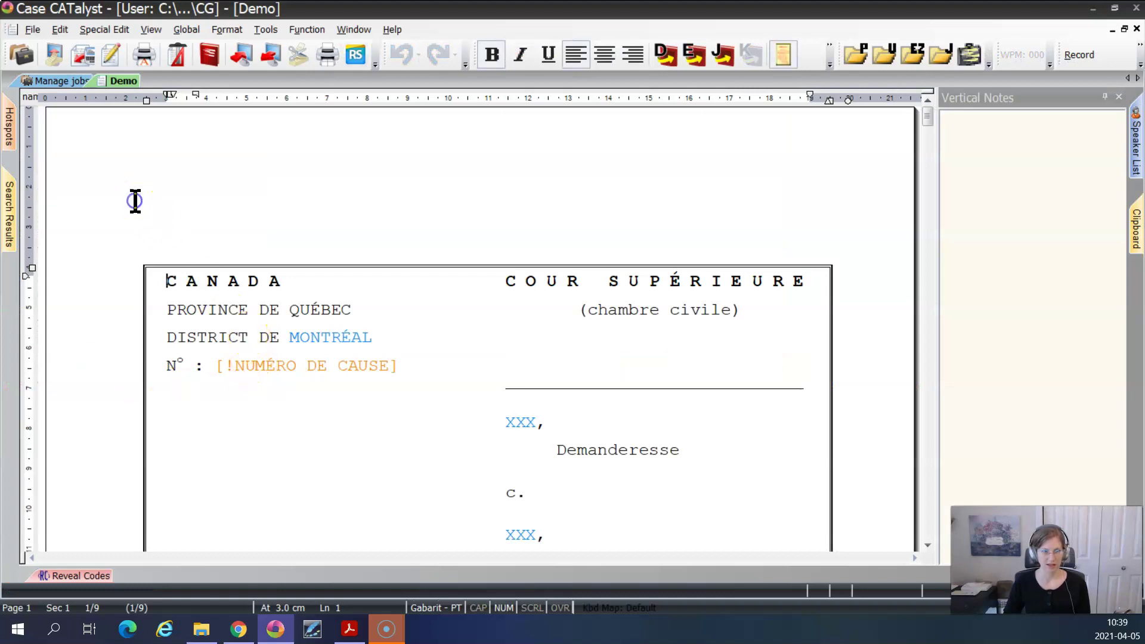
{"action": "left_click", "coordinate": [156, 254]}
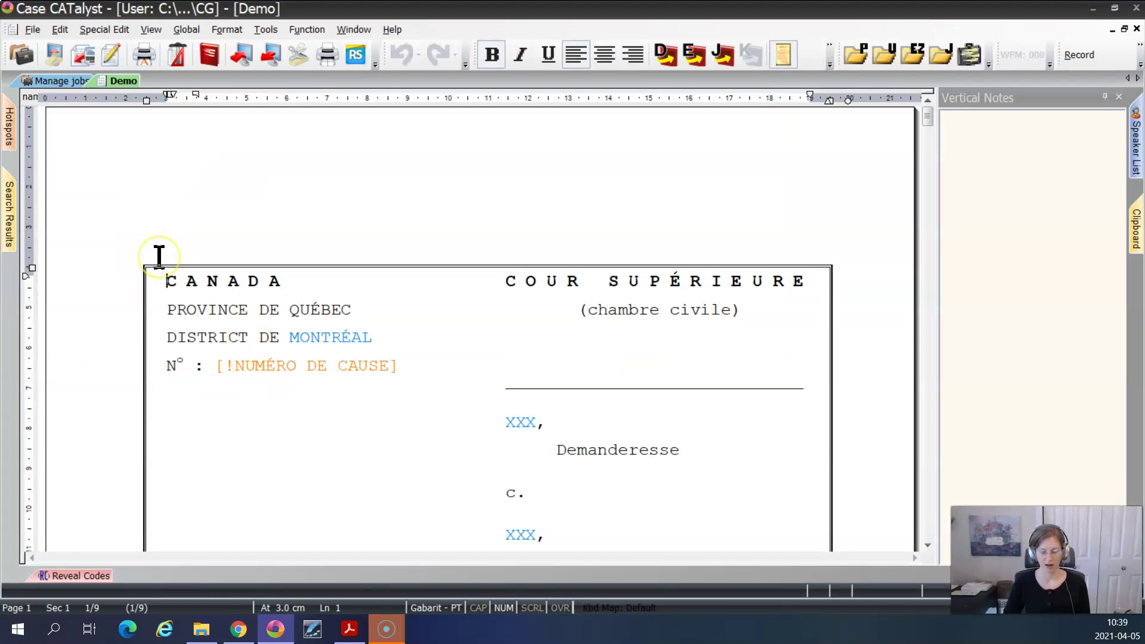